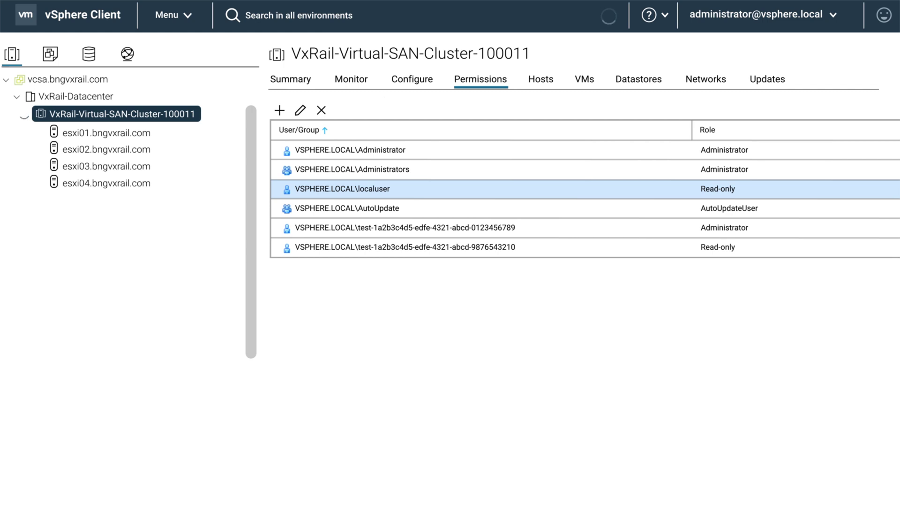
# Edit localuser's cluster permission to begin changing its role to Administrator
pyautogui.click(301, 111)
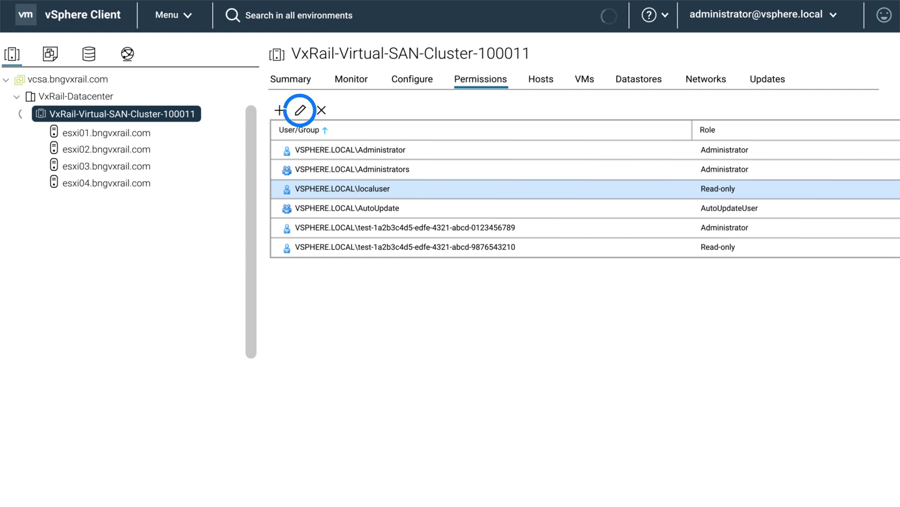